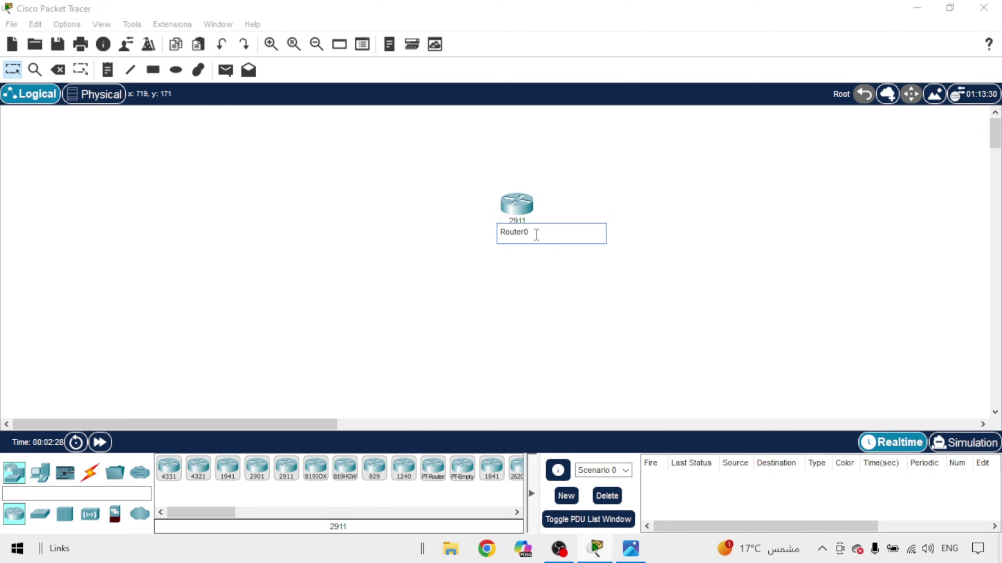
Rename the 2911 router to "The Internet" and move it slightly higher in the upper middle of the workspace
double_click(530, 232)
text(The Internet)
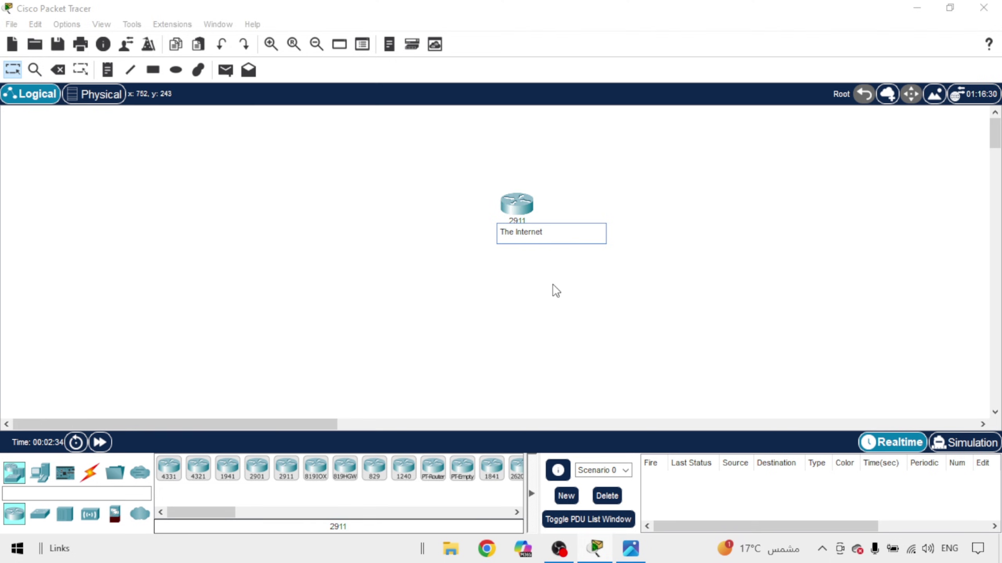
click(554, 291)
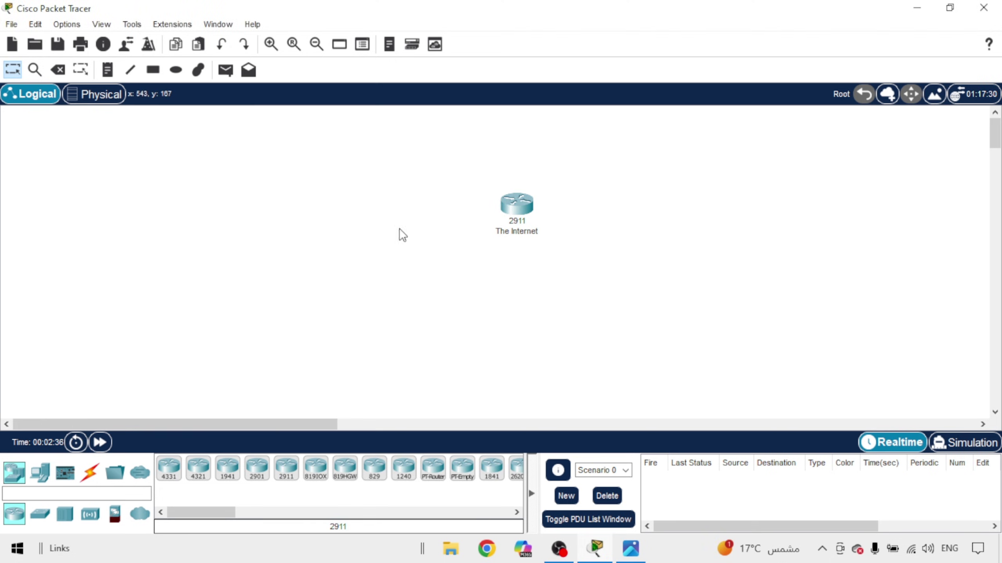
drag(528, 202, 513, 224)
mouse_move(498, 256)
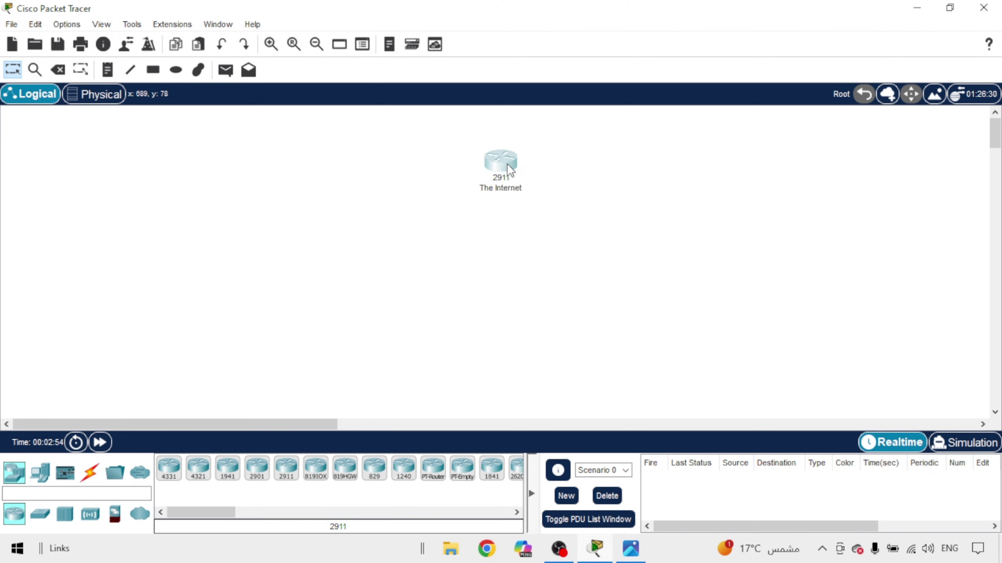
drag(509, 178, 514, 179)
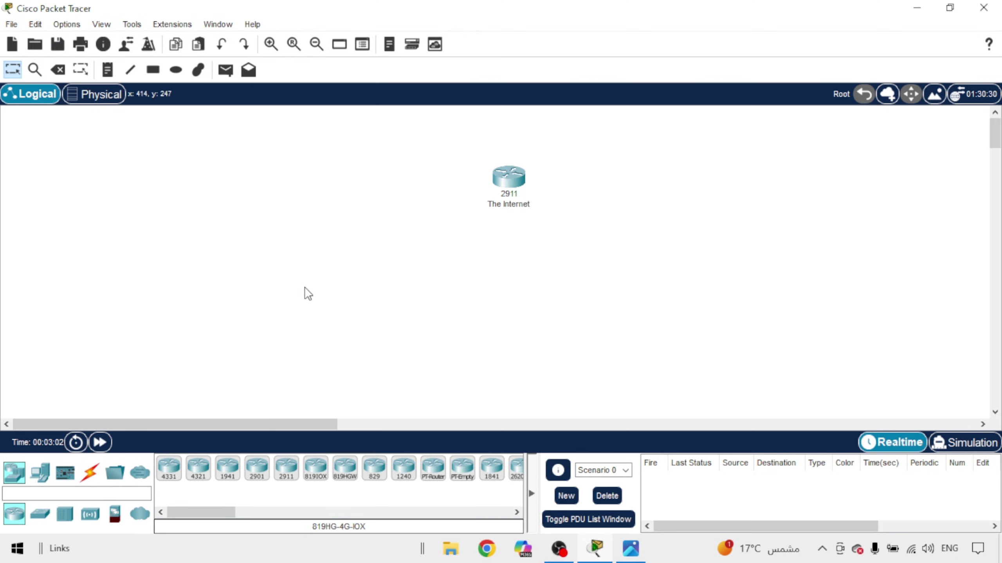
Turn off Show Device Model Labels in the interface preferences so devices show only their names
click(73, 25)
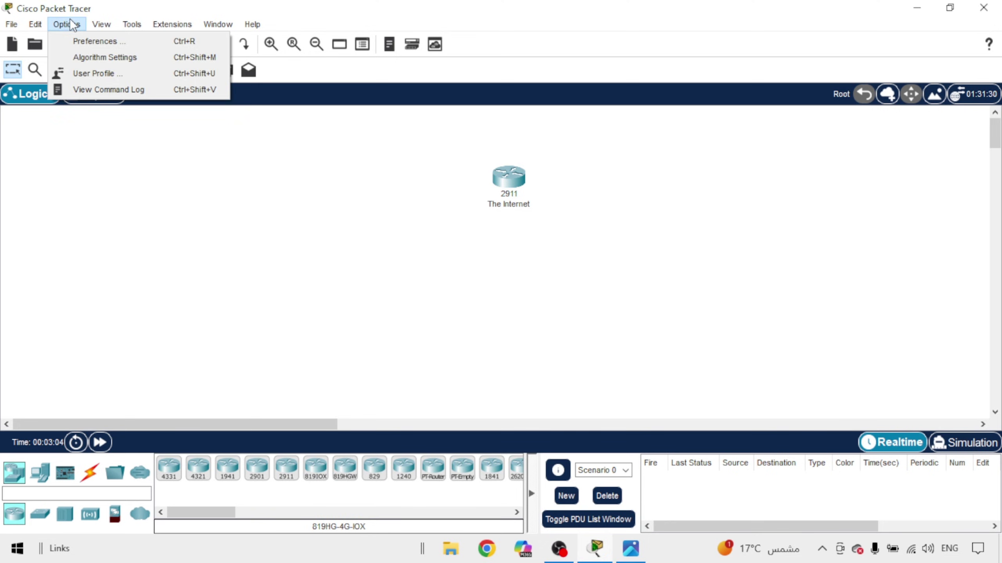
click(69, 39)
drag(635, 223, 661, 248)
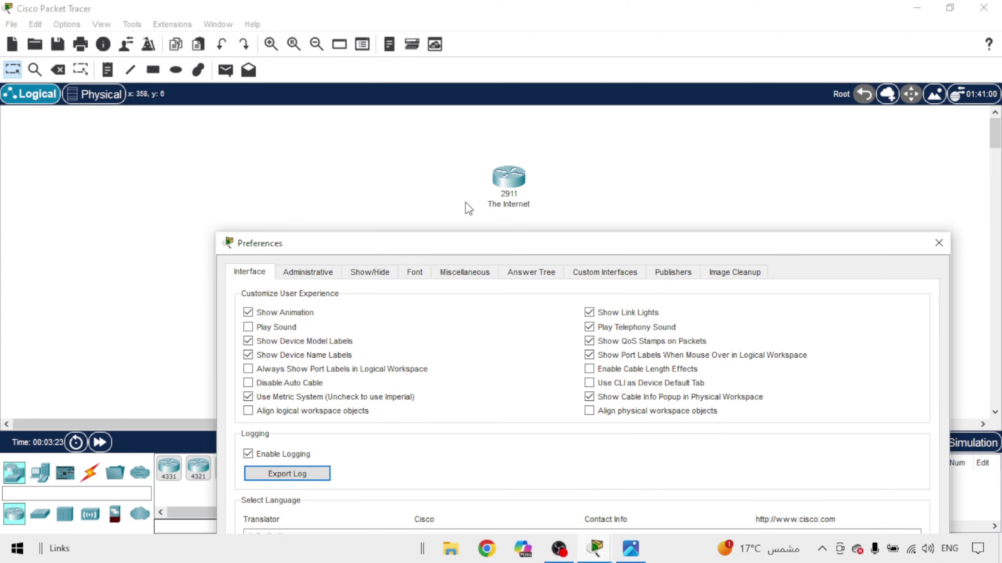
click(248, 340)
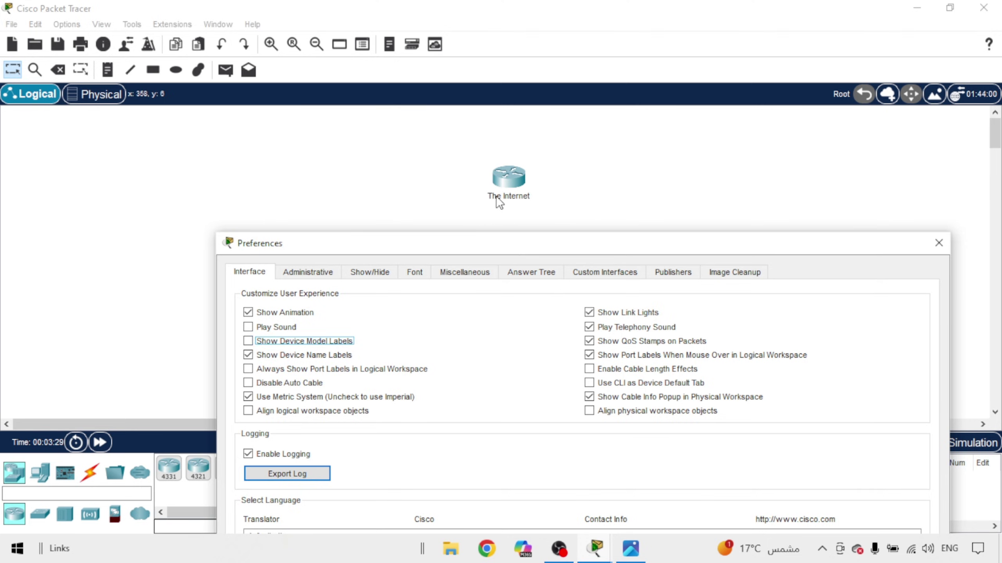
drag(617, 246, 559, 243)
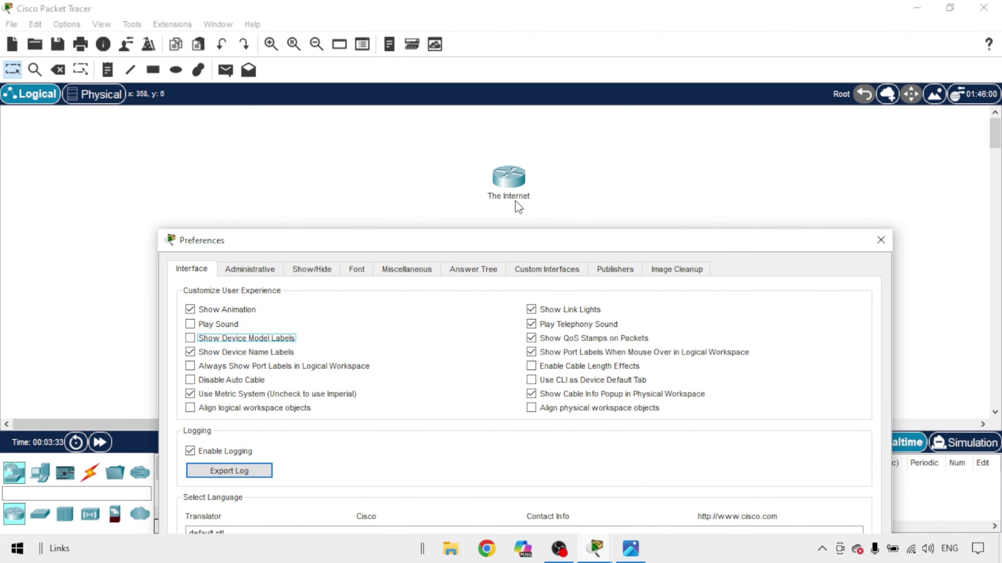
drag(541, 248, 550, 203)
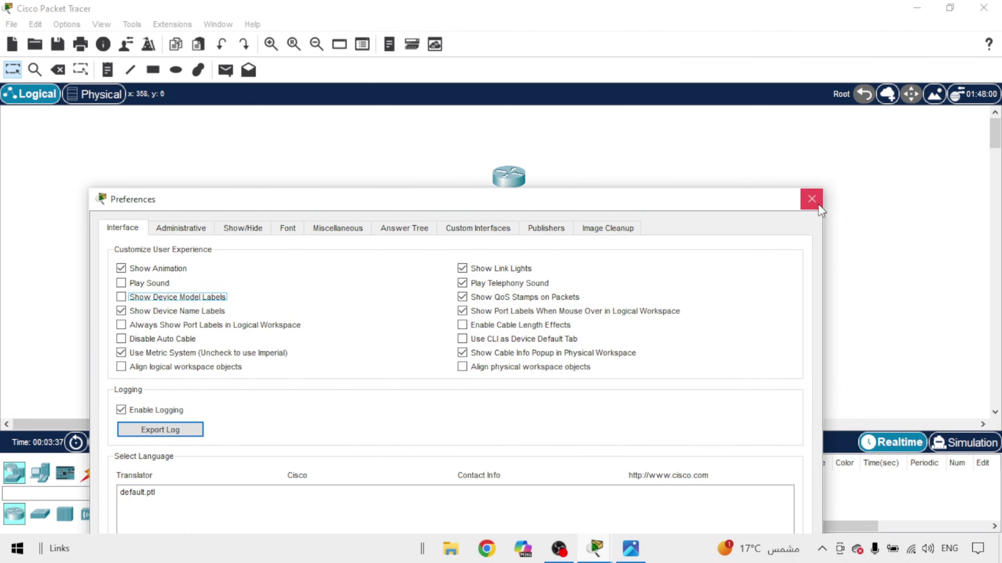
click(813, 203)
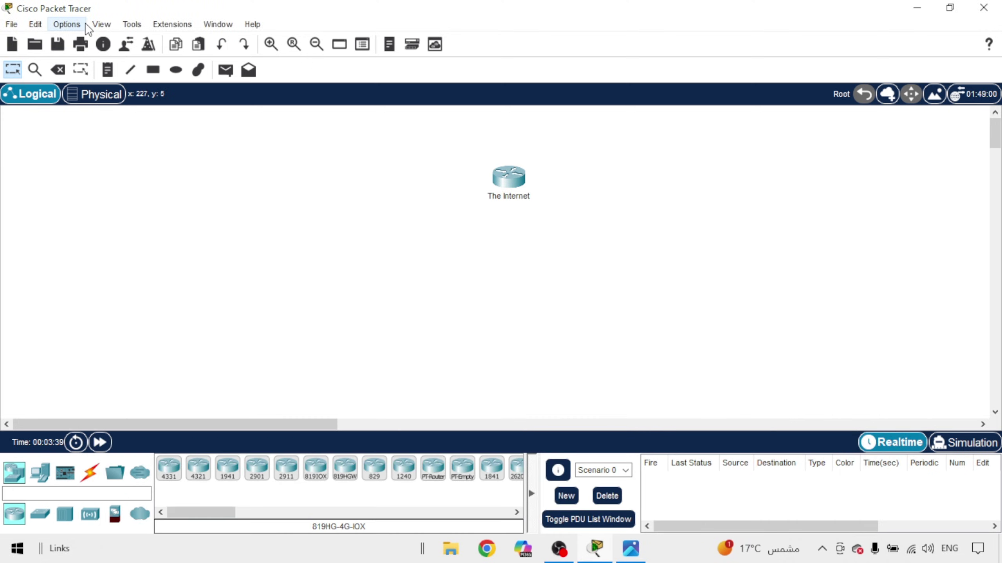
Review the font and color settings in the program preferences
click(85, 24)
click(83, 39)
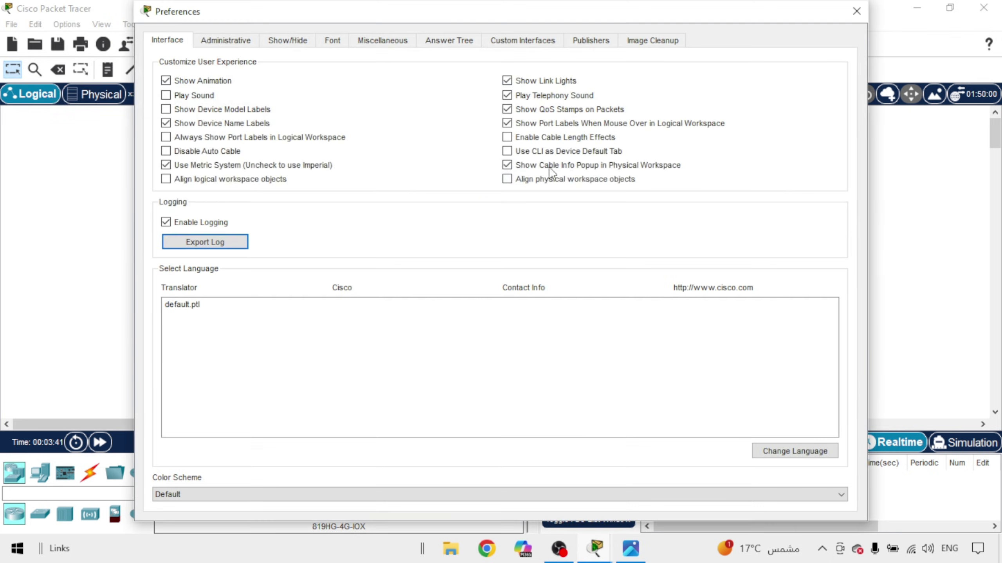
drag(472, 14, 486, 238)
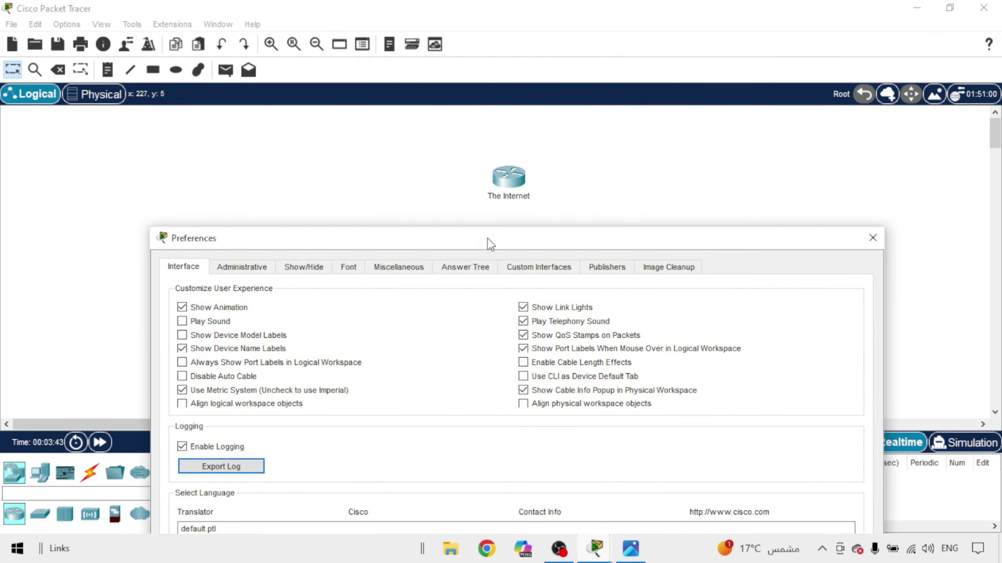
click(356, 268)
drag(446, 243, 335, 104)
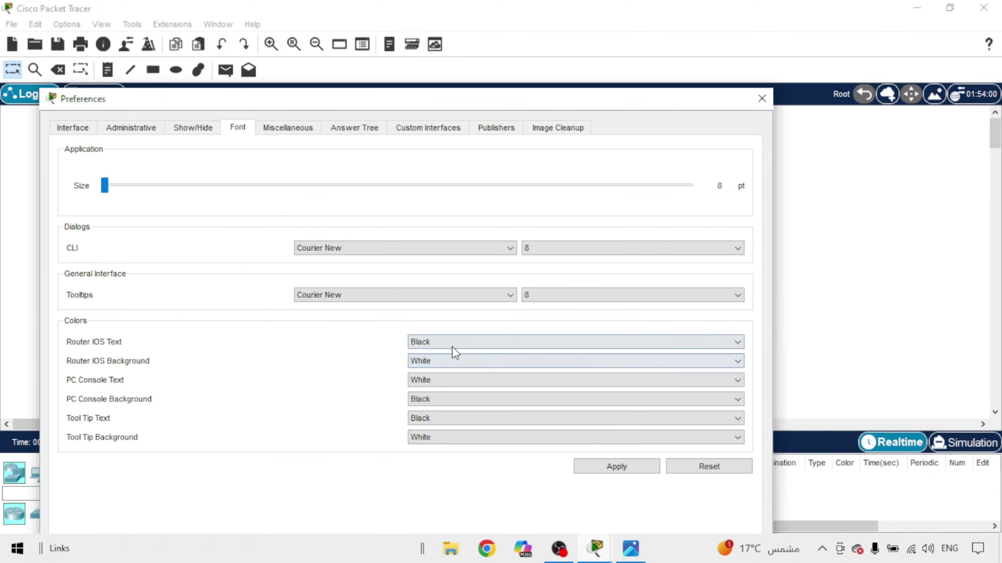
click(762, 99)
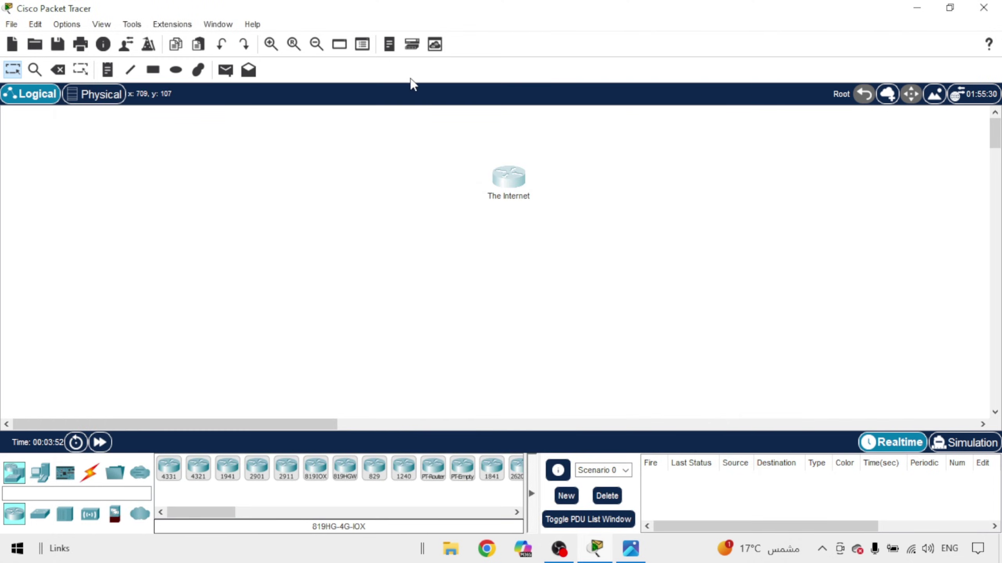
View the command line interface of The Internet router to see its current text and background colors
click(512, 209)
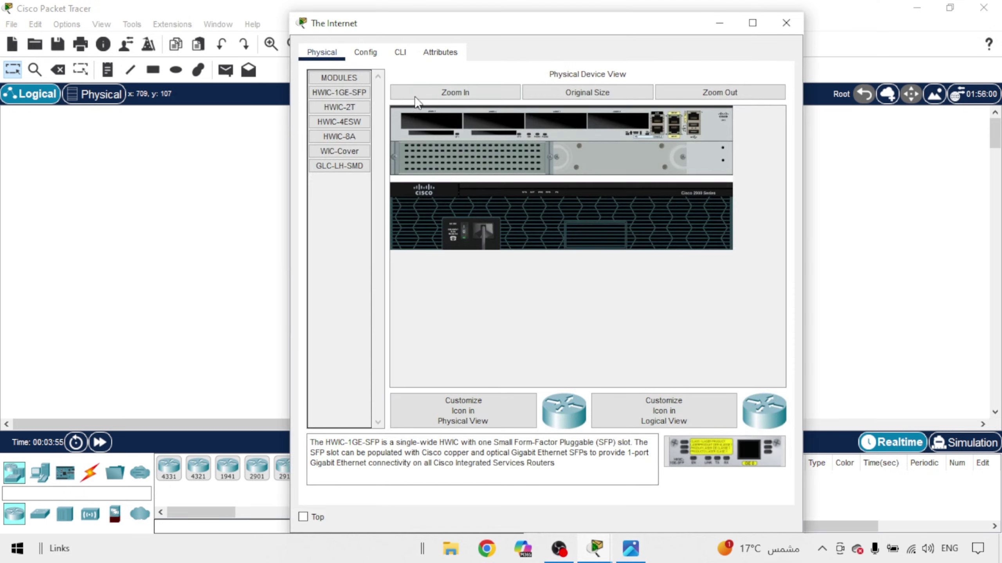
click(400, 52)
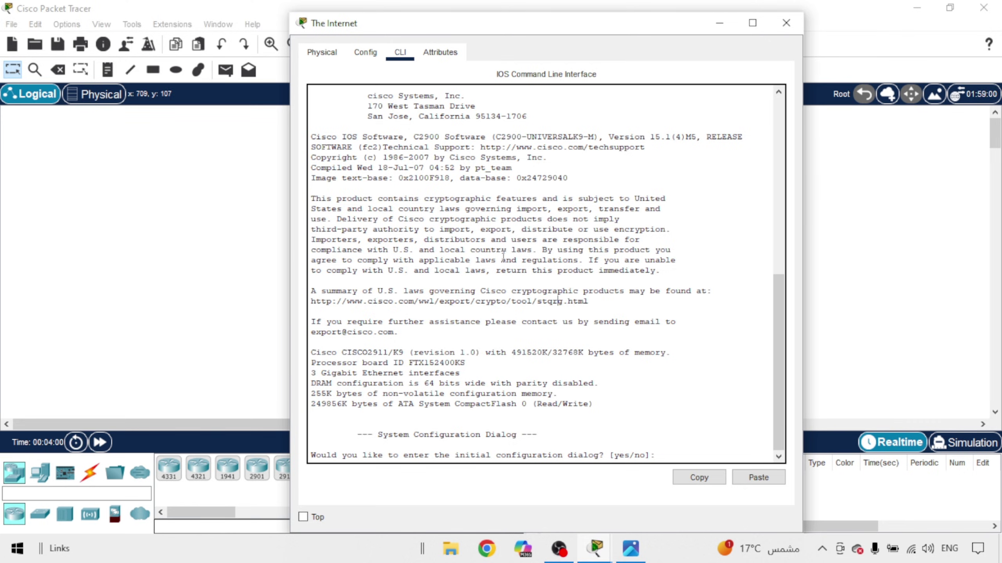
click(782, 18)
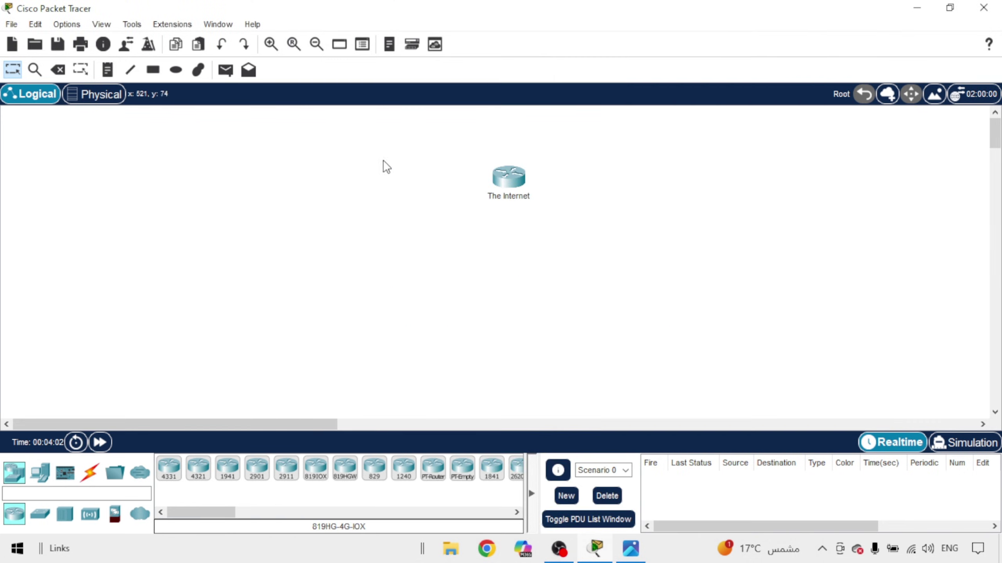
Set the Router IOS text color to Green and the Router IOS background to Black in the font preferences and apply them
click(71, 31)
click(103, 40)
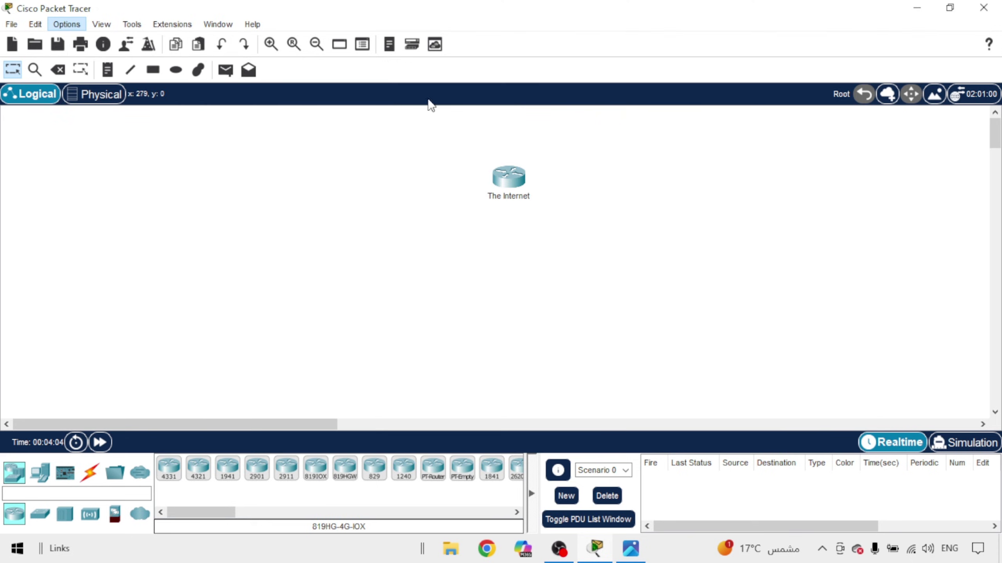
click(332, 41)
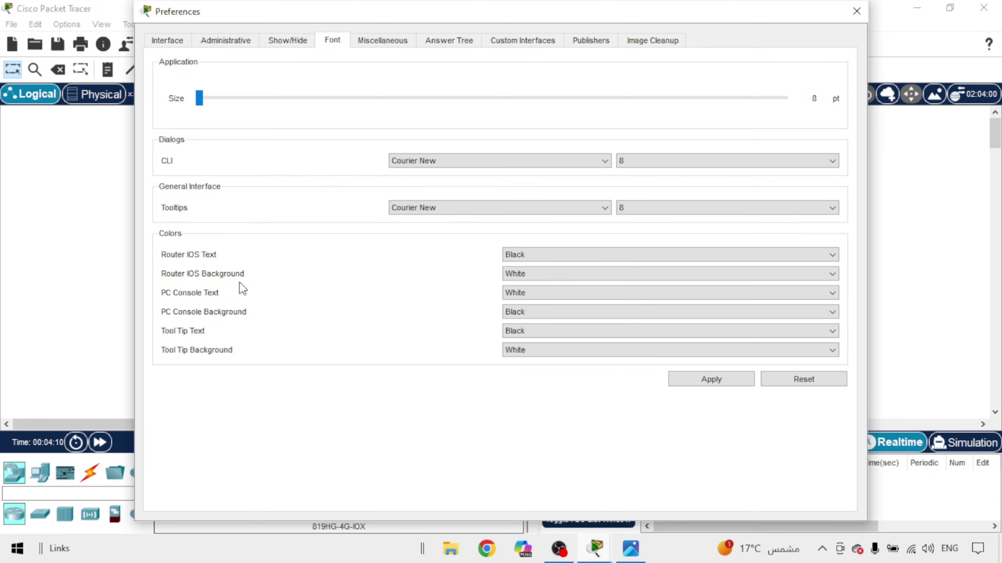
click(560, 252)
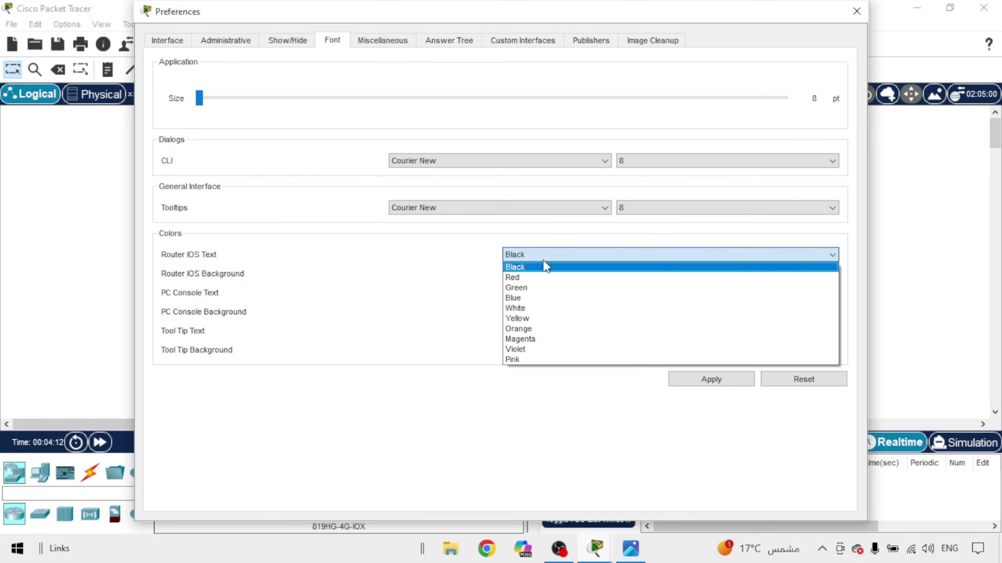
click(530, 286)
click(528, 274)
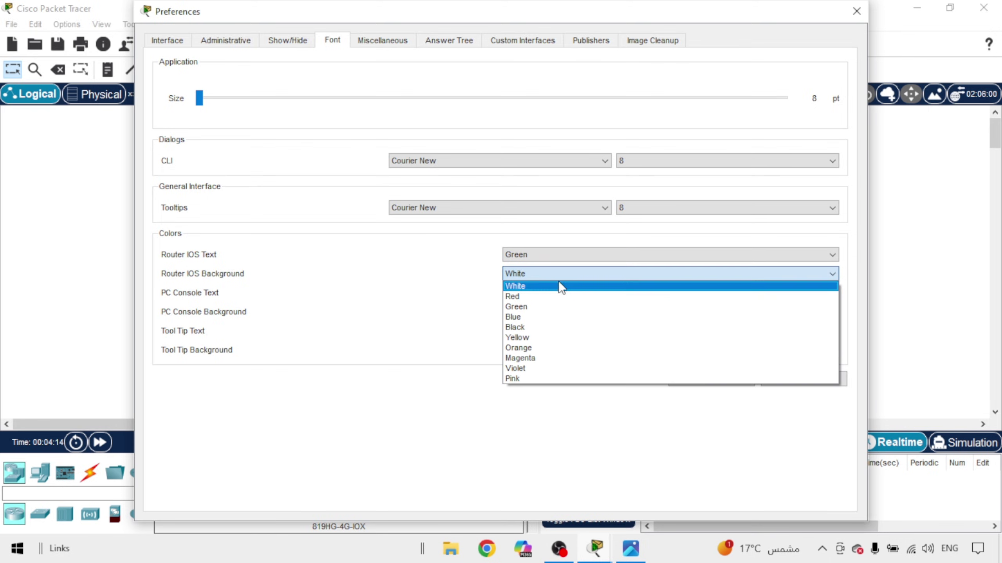
click(530, 330)
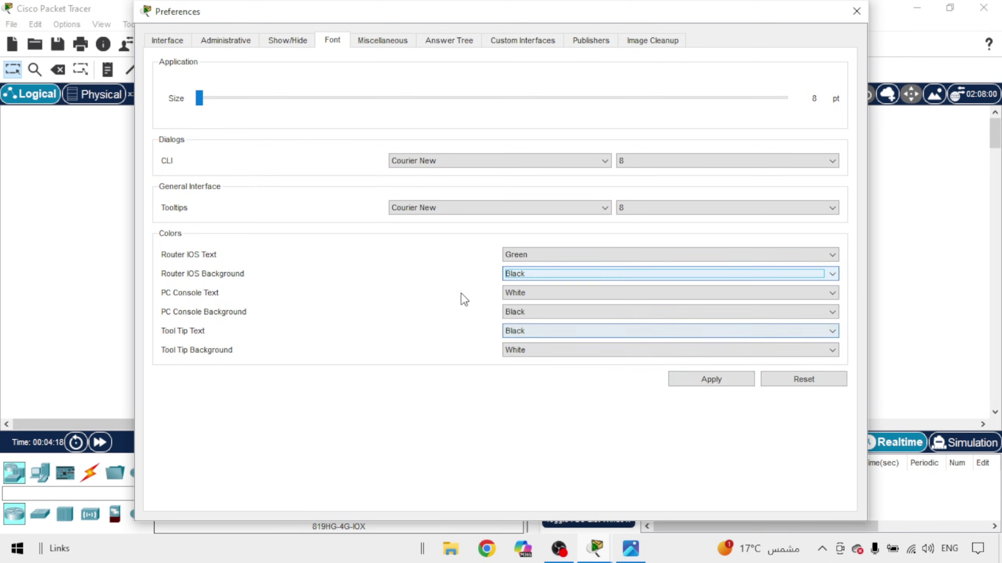
click(721, 378)
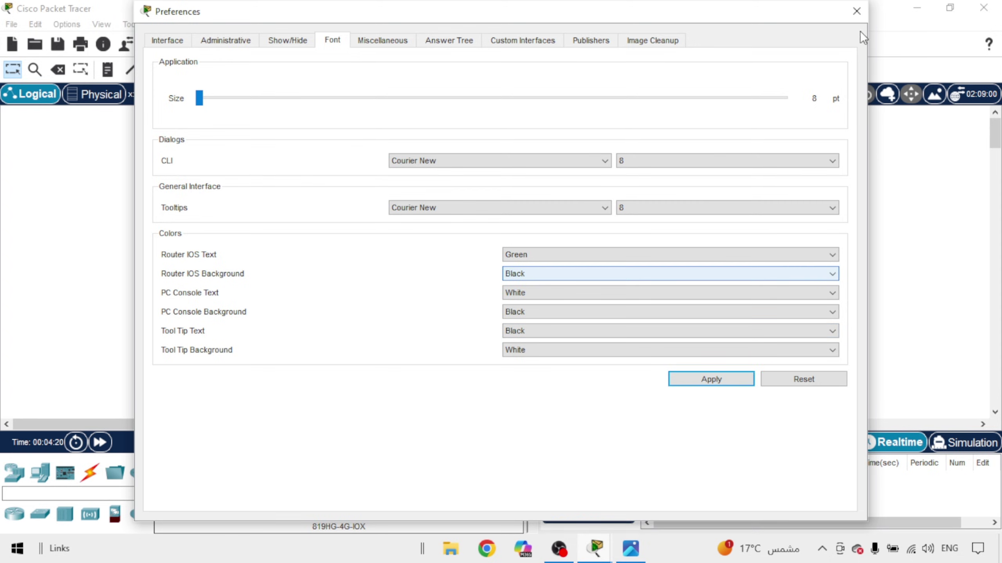
click(855, 11)
Check the new colors in The Internet router's command line and shift the router slightly down and to the right in the workspace
click(509, 177)
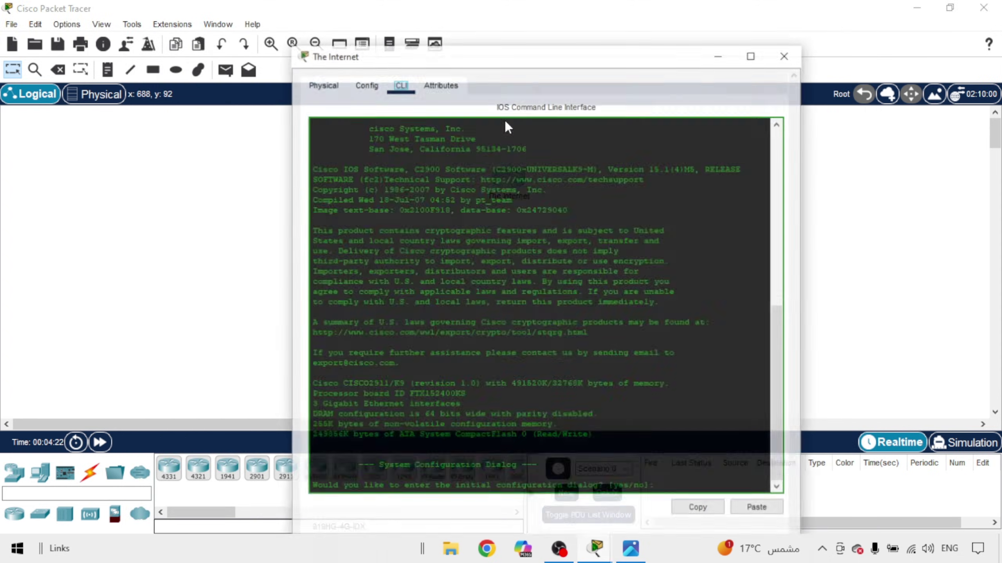
click(584, 238)
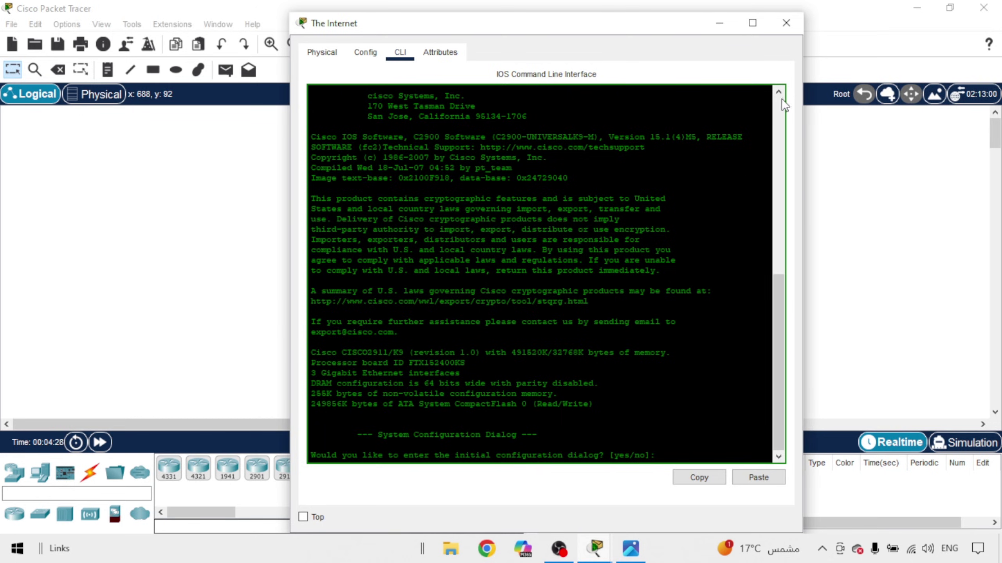
click(785, 23)
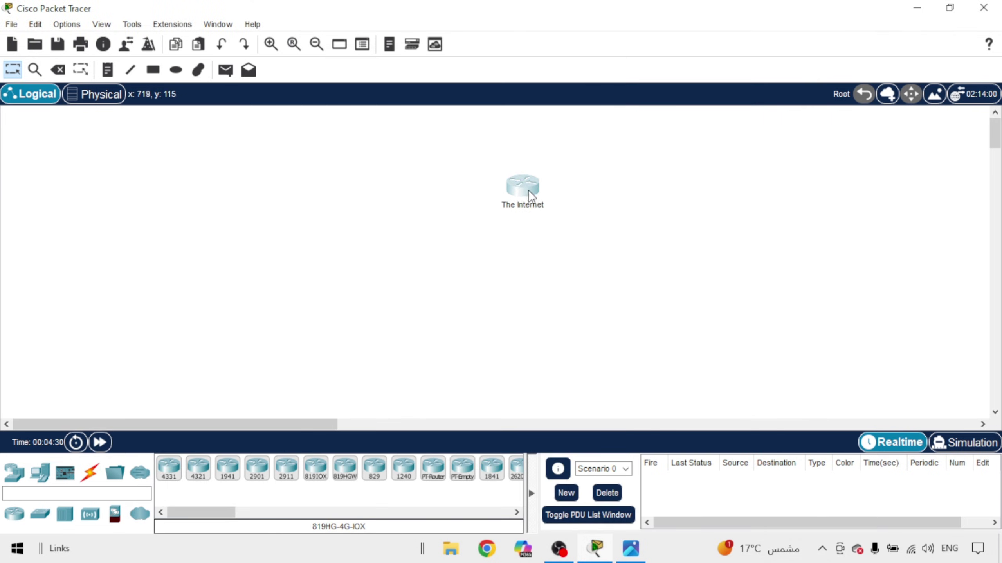
drag(528, 189, 523, 190)
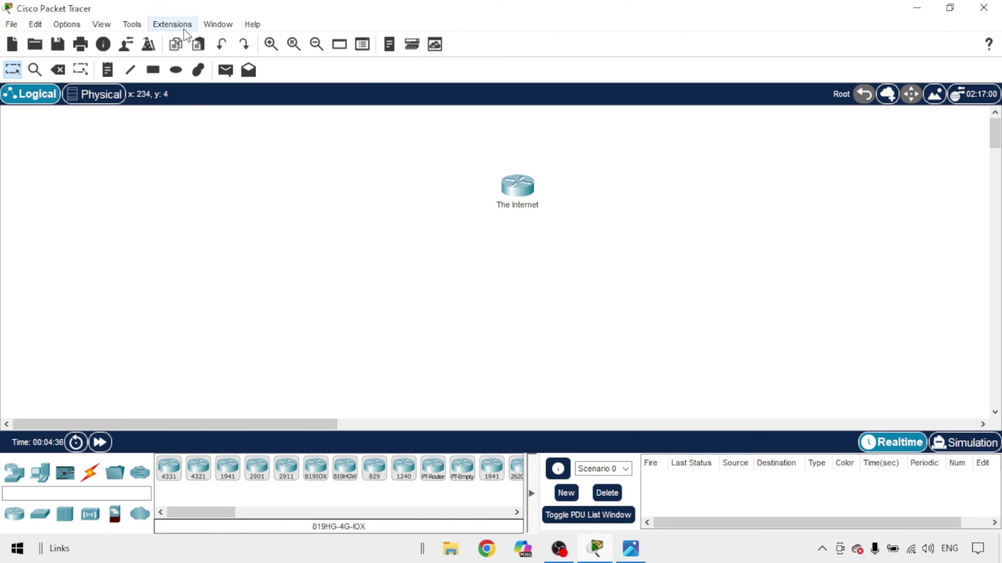
Draw a large rectangle with green fill #55aa7f and a black outline in the workspace, left of The Internet router
click(154, 70)
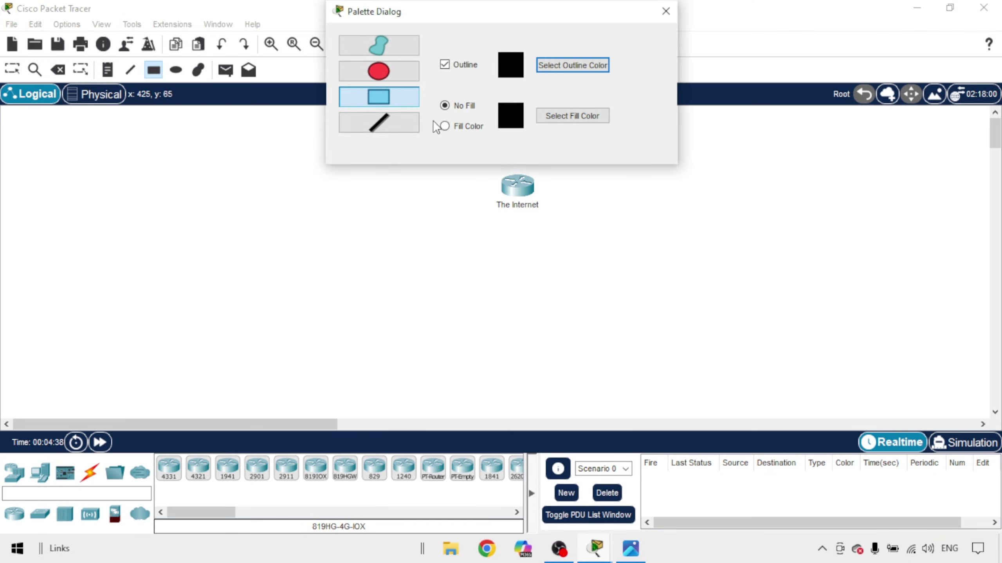
click(457, 126)
click(556, 115)
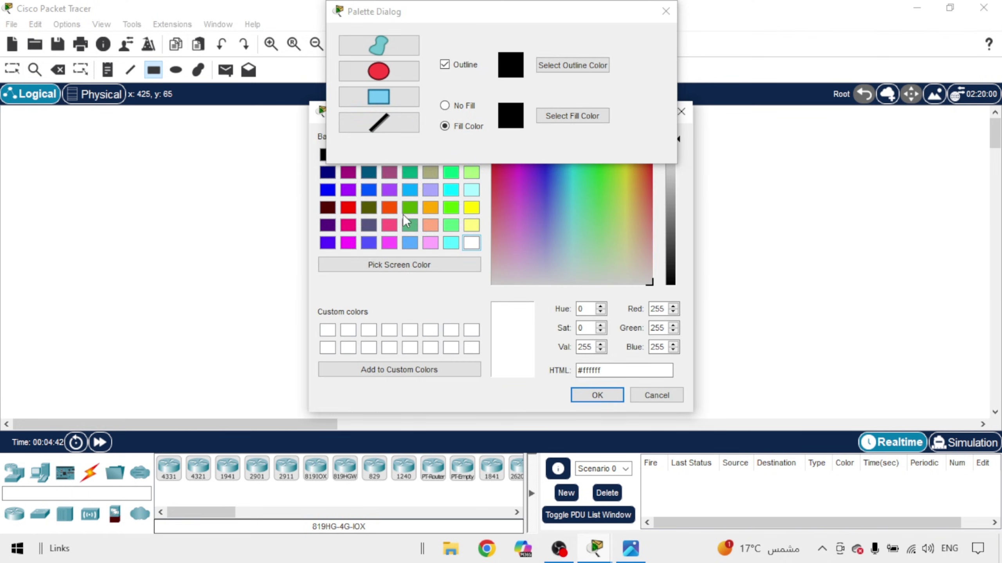
click(410, 226)
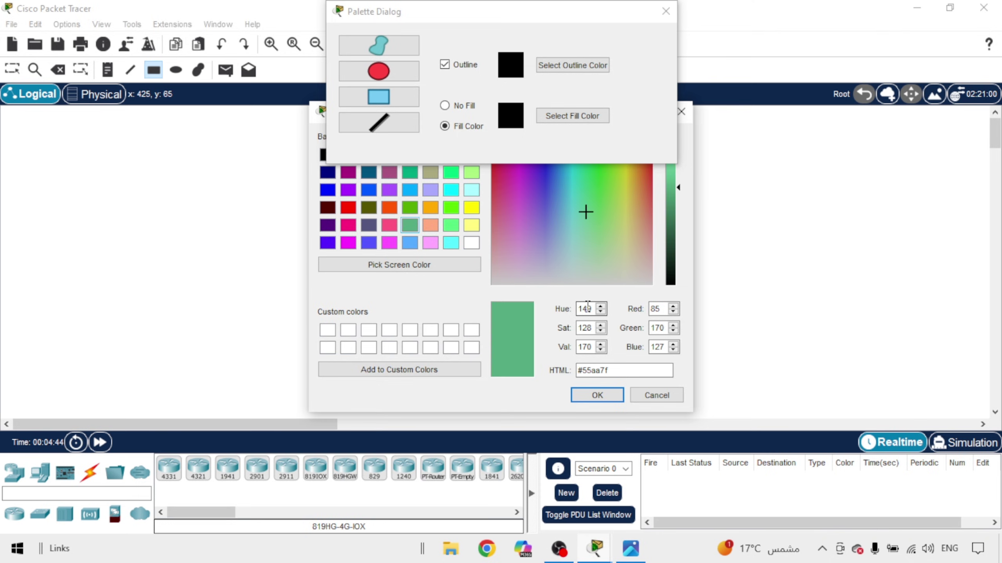
click(597, 396)
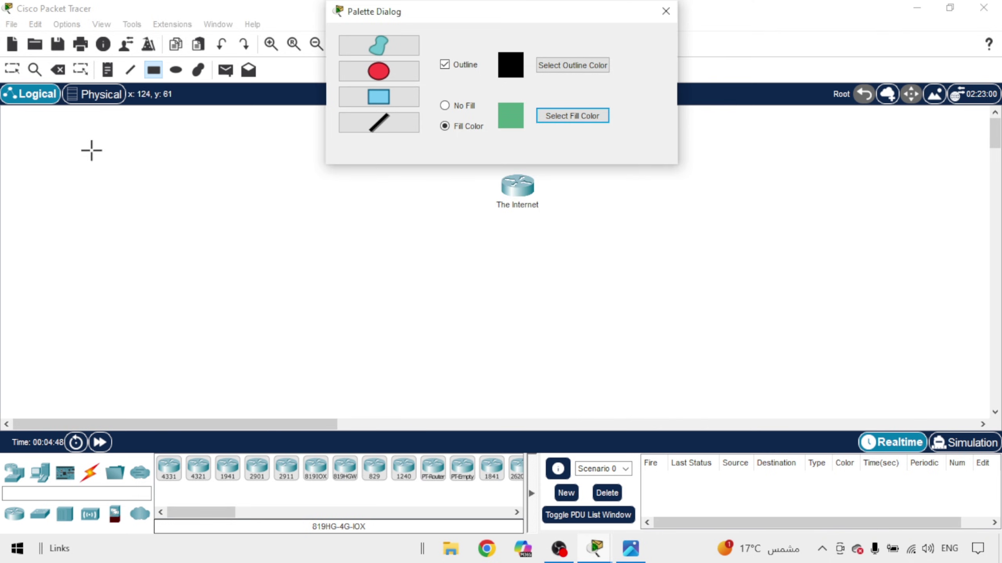
mouse_move(92, 150)
mouse_down()
mouse_move(373, 416)
mouse_move(317, 386)
mouse_move(380, 403)
mouse_move(368, 395)
mouse_up()
Draw a second large rectangle with yellow fill of about #ffd557 in the workspace, right of The Internet router
click(555, 117)
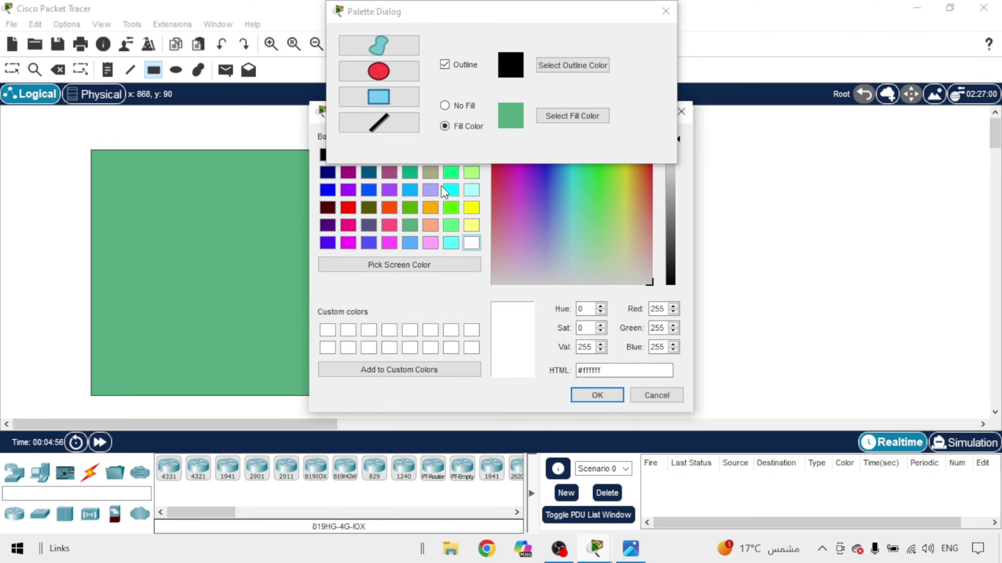
click(545, 186)
drag(545, 183, 631, 188)
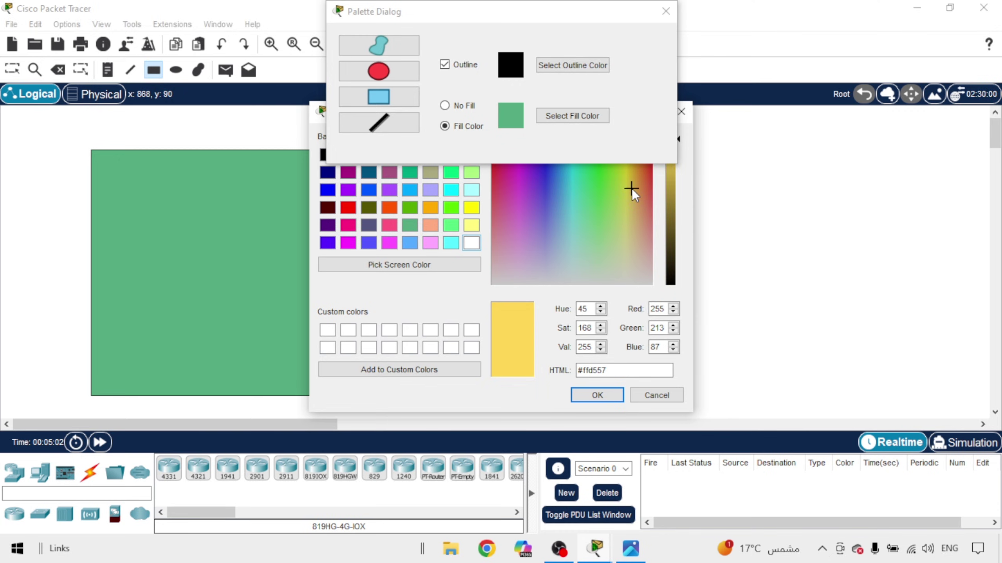
click(584, 391)
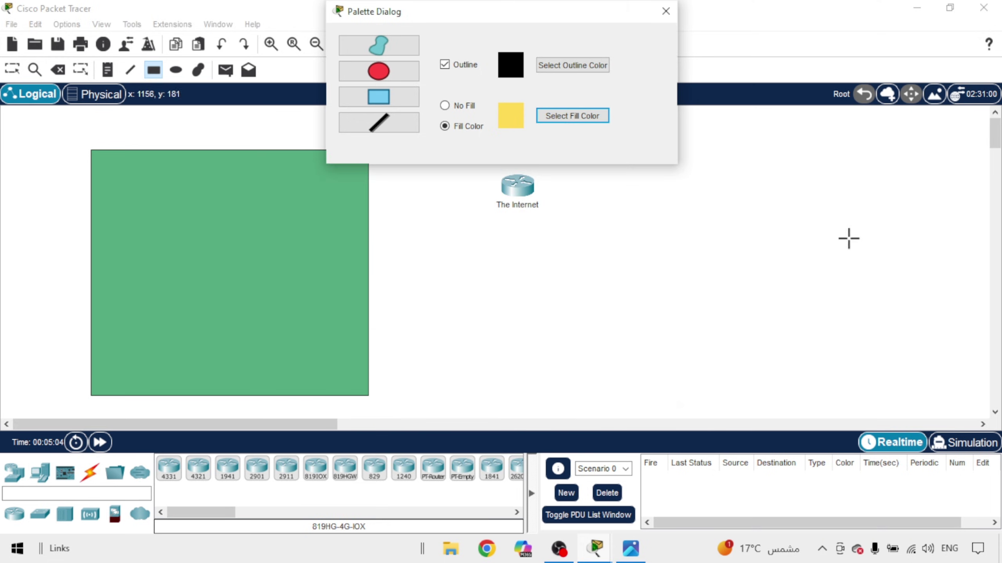
drag(697, 146, 983, 389)
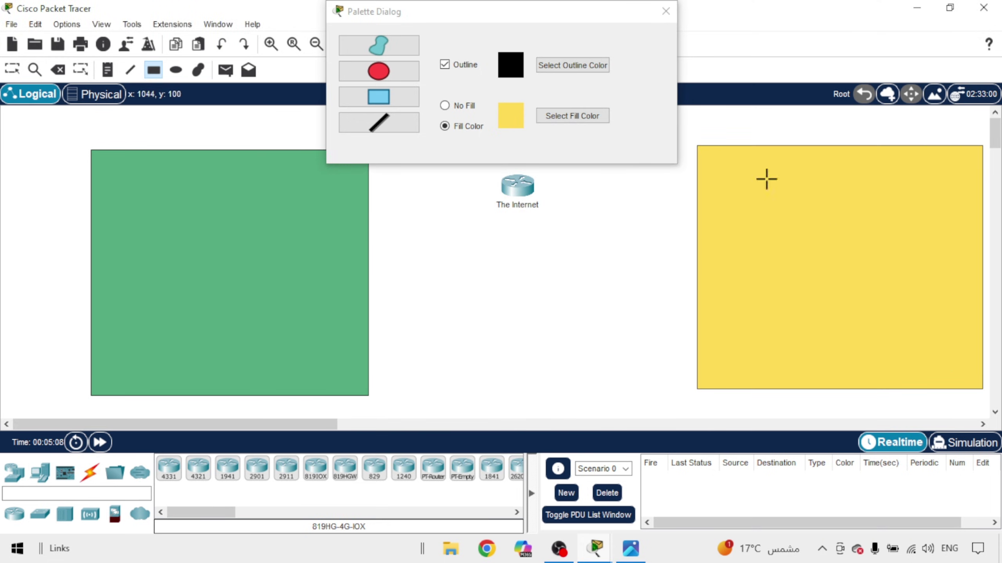
Close the drawing palette, move the yellow rectangle slightly closer to The Internet router, and shift the router up level with the rectangles' upper edges
click(665, 11)
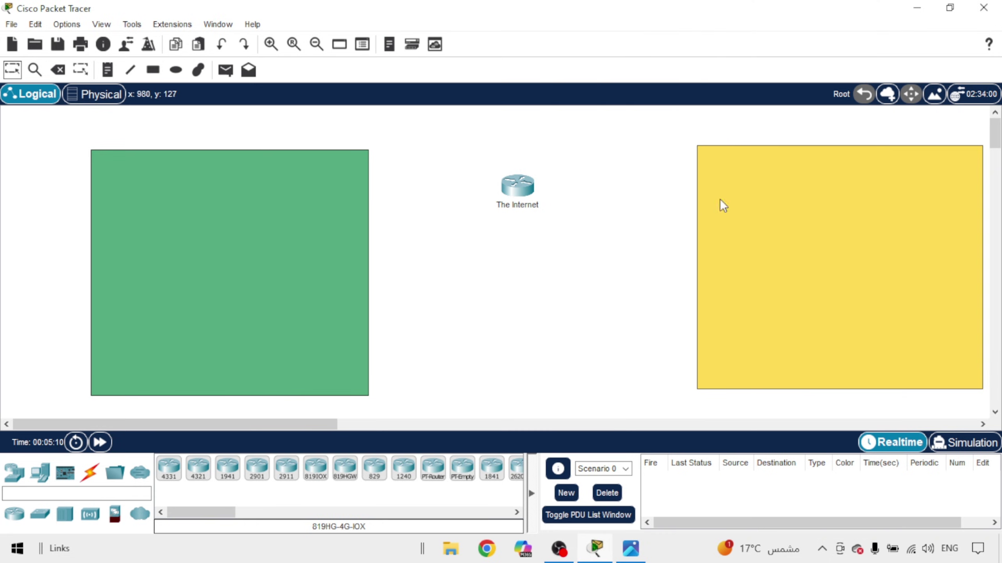
drag(720, 199, 767, 199)
drag(530, 203, 522, 164)
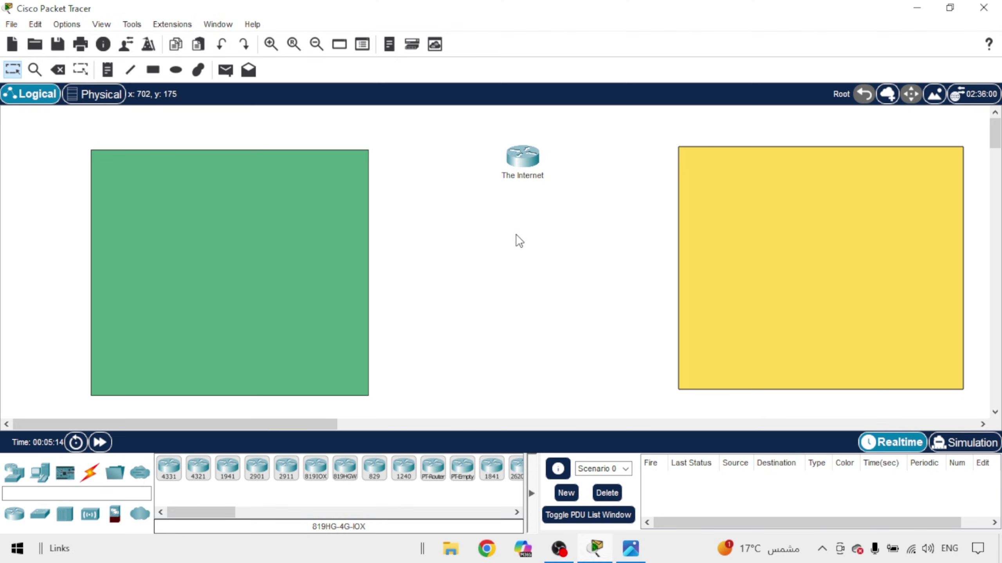
Place a text note reading "German Branch" just above the green rectangle and copy its text
click(107, 70)
click(187, 134)
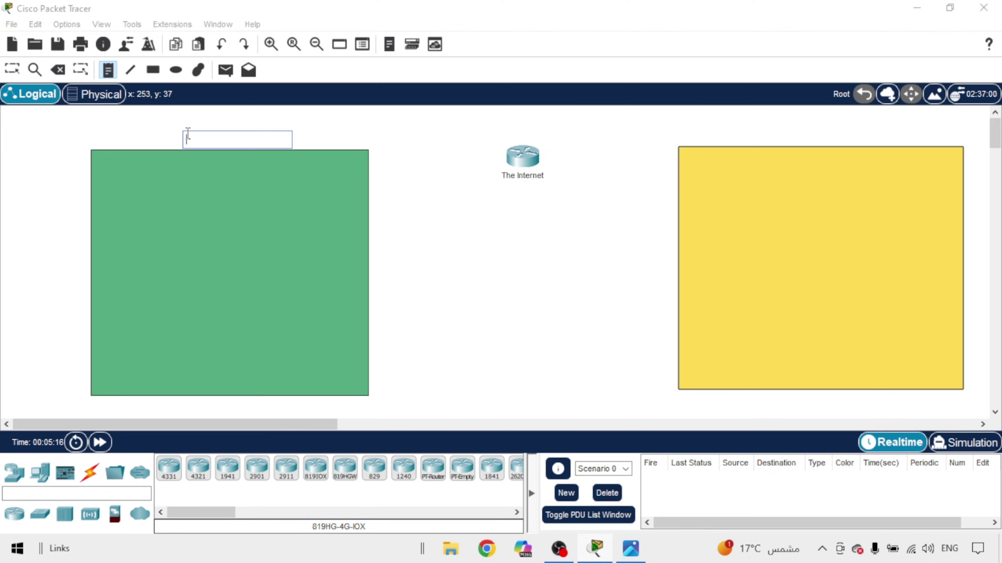
text(S)
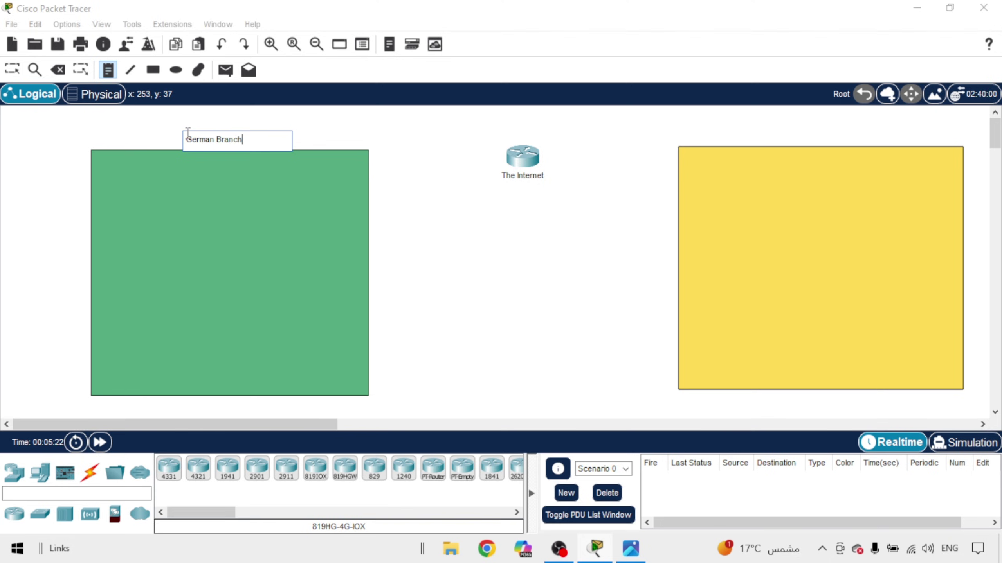
key(ctrl+a)
key(ctrl+c)
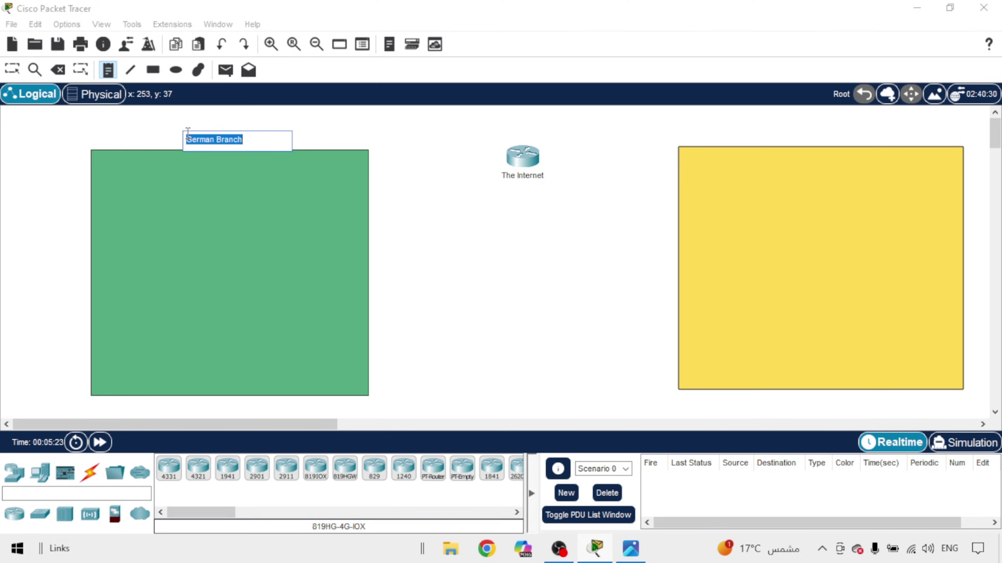
Paste the copied text into a new note above the yellow rectangle, change it to "Jordan Branch", and return to the Select tool
click(763, 135)
key(ctrl+v)
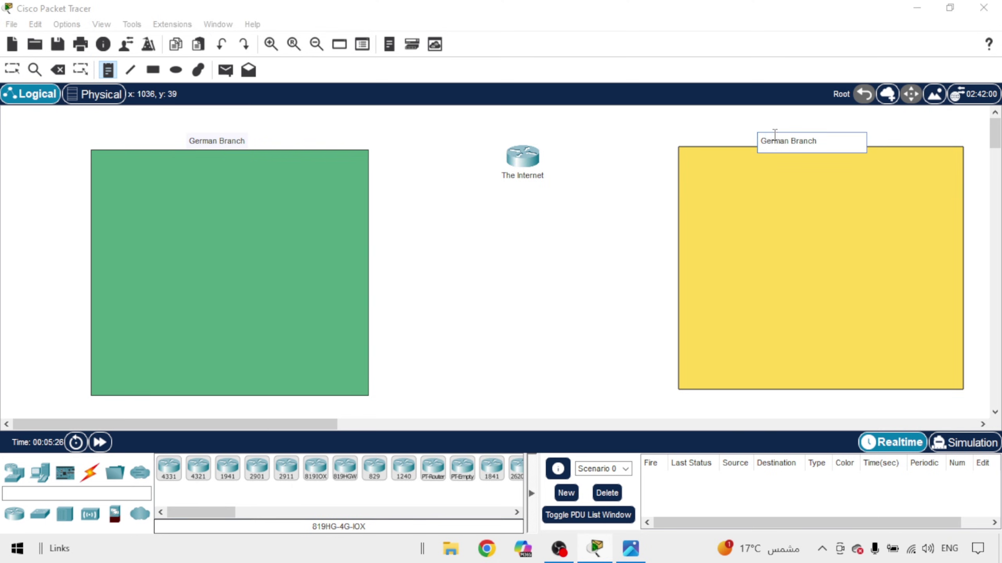
double_click(773, 139)
text(Jordan)
click(12, 69)
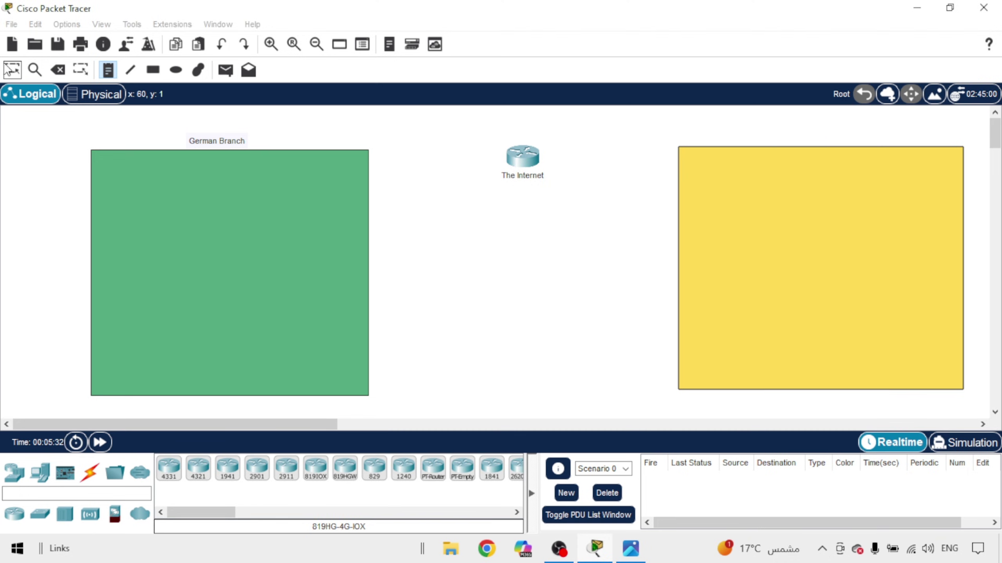